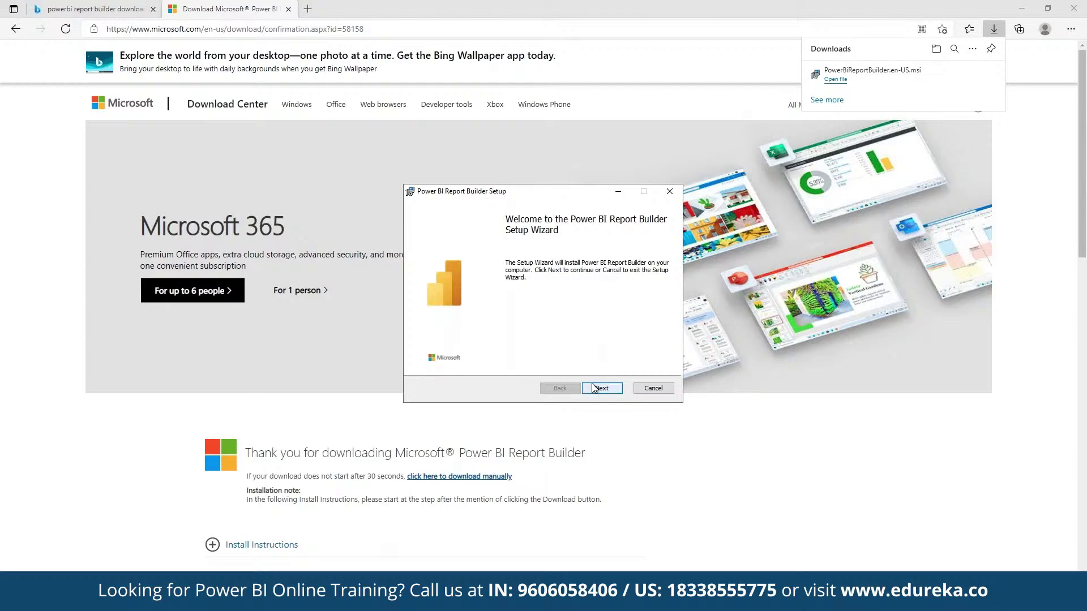
# Move through the Power BI Report Builder installer, accepting the licence agreement
pyautogui.click(593, 387)
pyautogui.click(520, 361)
pyautogui.click(589, 387)
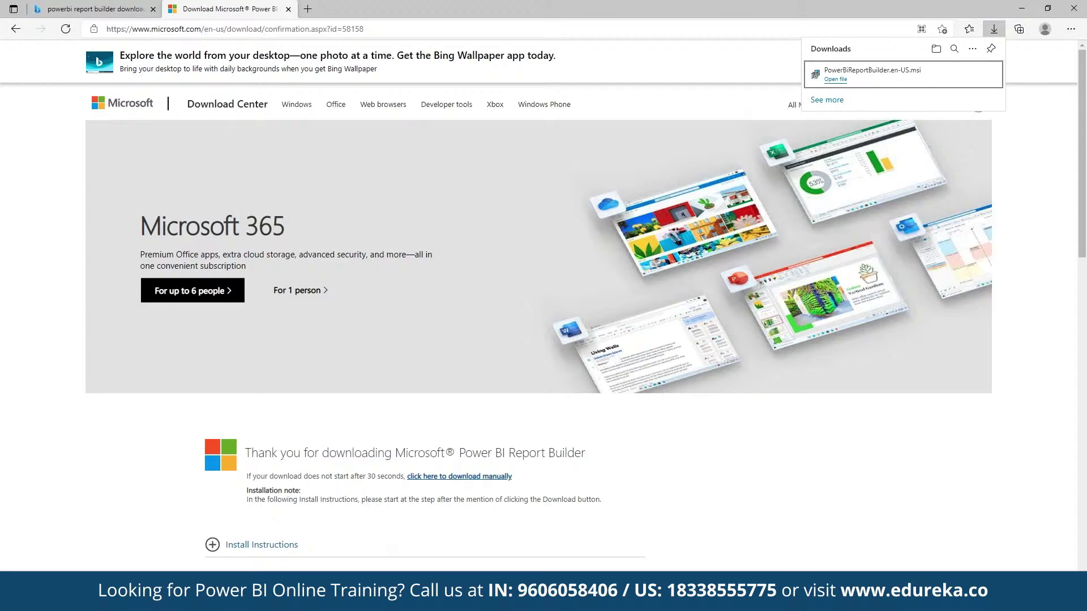
# Find Power BI Report Builder by searching 'power bi' and launch it
pyautogui.press('super')
pyautogui.write('power')
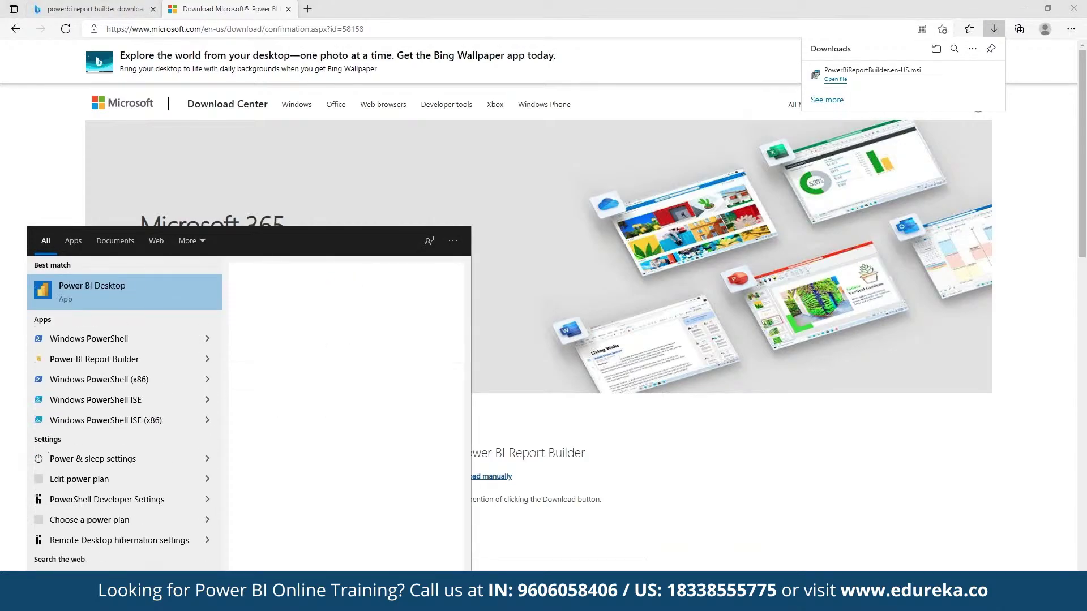
pyautogui.write(' bi')
pyautogui.click(87, 336)
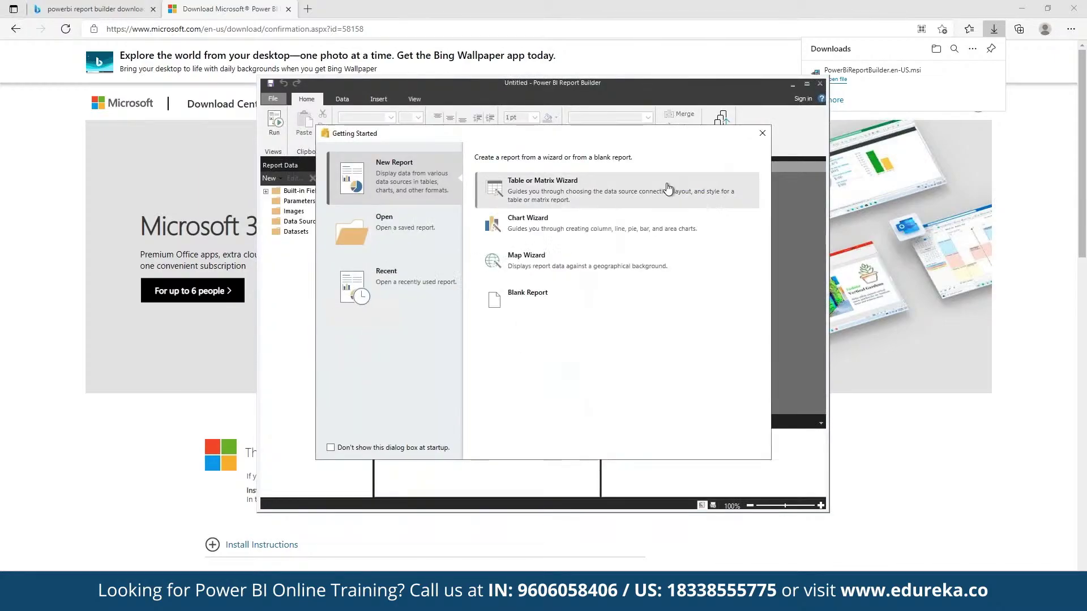
# Start the Table or Matrix Wizard and choose to create a new dataset
pyautogui.press('Escape')
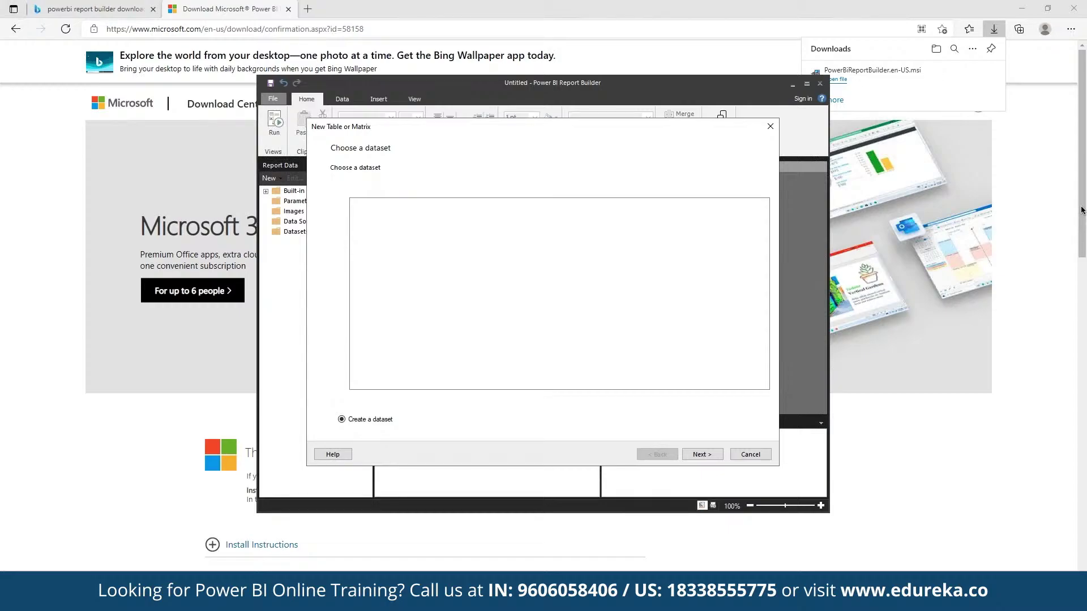
pyautogui.press('Return')
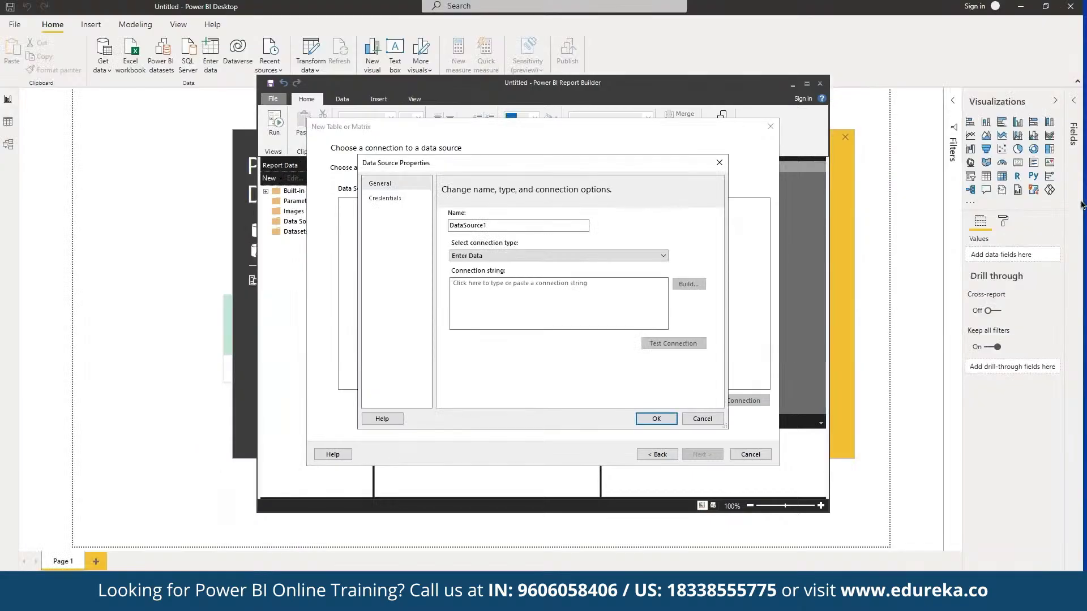
# Set the new data source's connection type to Power BI Dataset and build it from the service
pyautogui.click(518, 255)
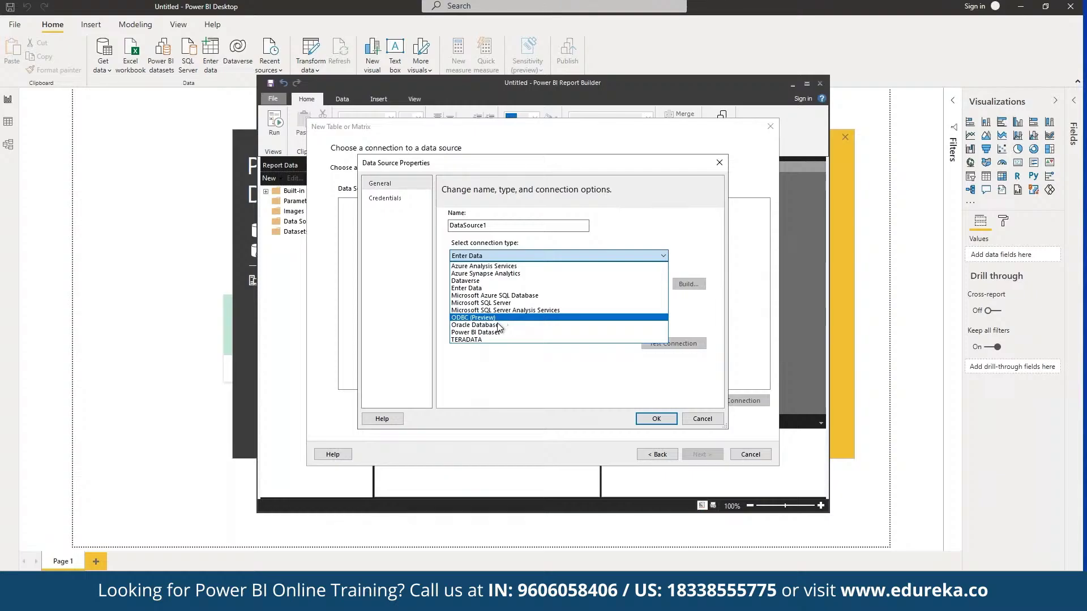
pyautogui.click(475, 333)
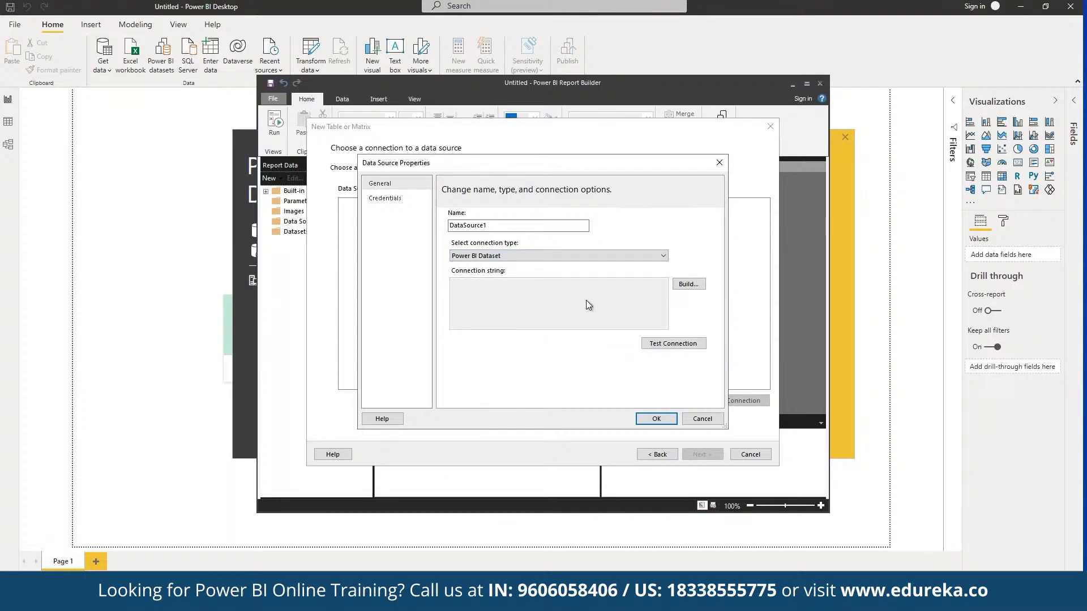
pyautogui.click(696, 284)
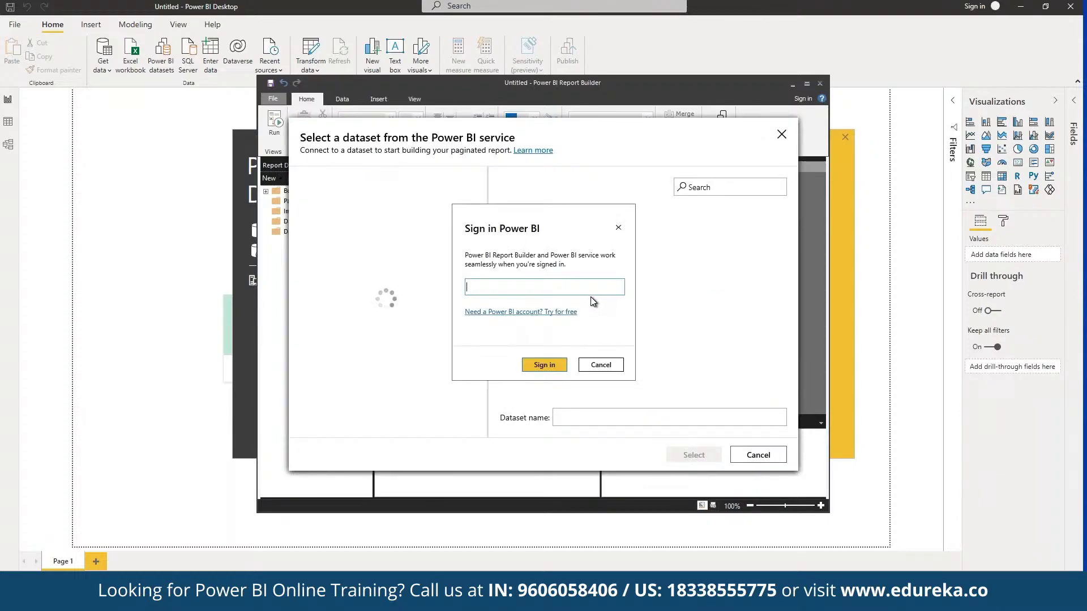
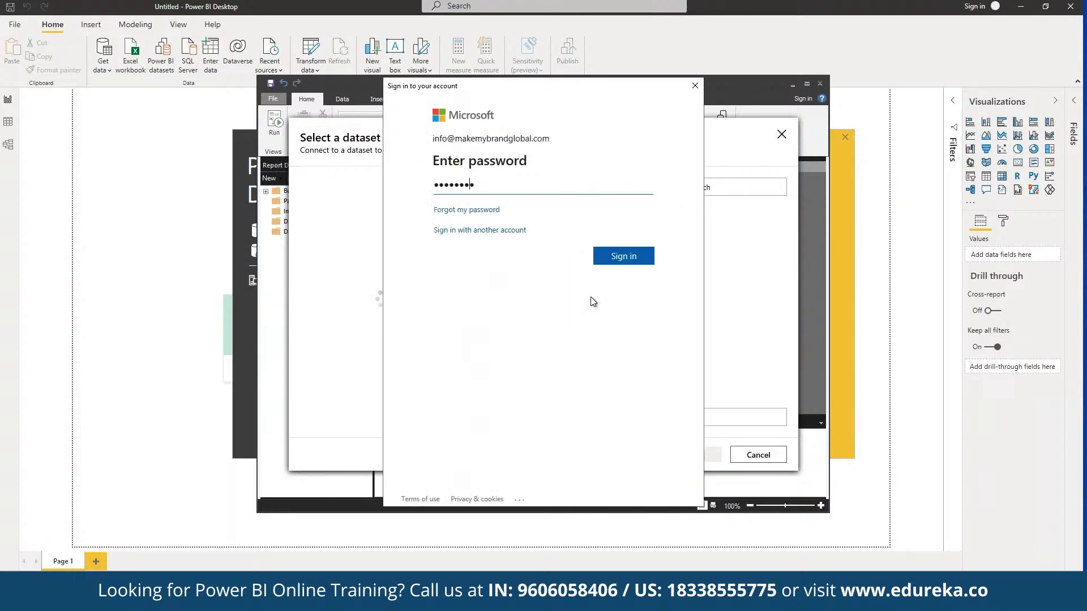
# Sign in to Power BI with the account e-mail address
pyautogui.click(624, 256)
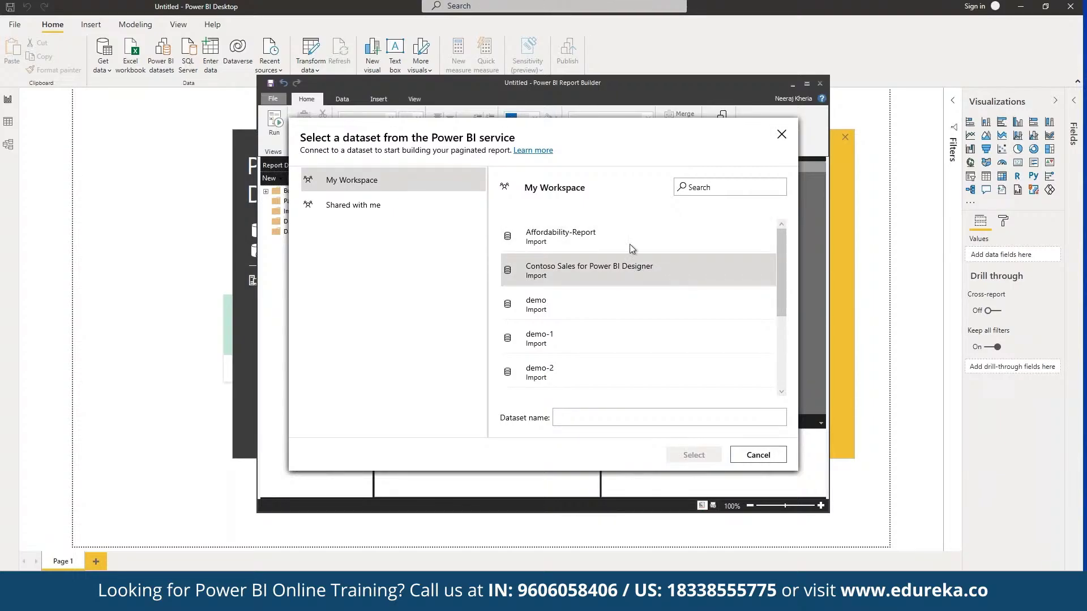
# Pick the Contoso Sales for Power BI Designer dataset, test the connection, and save DataSource1
pyautogui.click(638, 282)
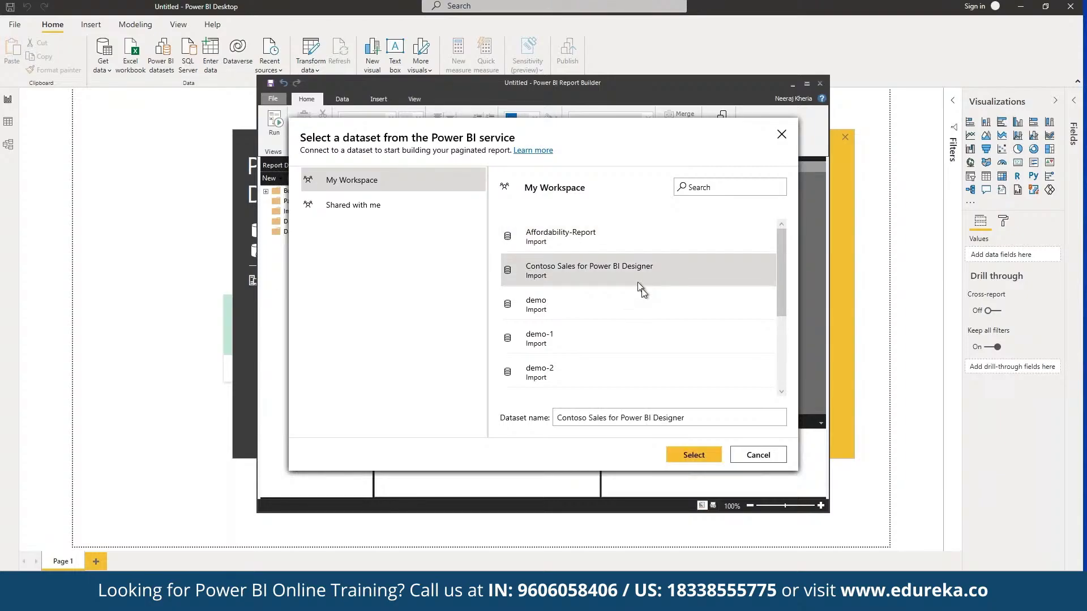
pyautogui.click(693, 455)
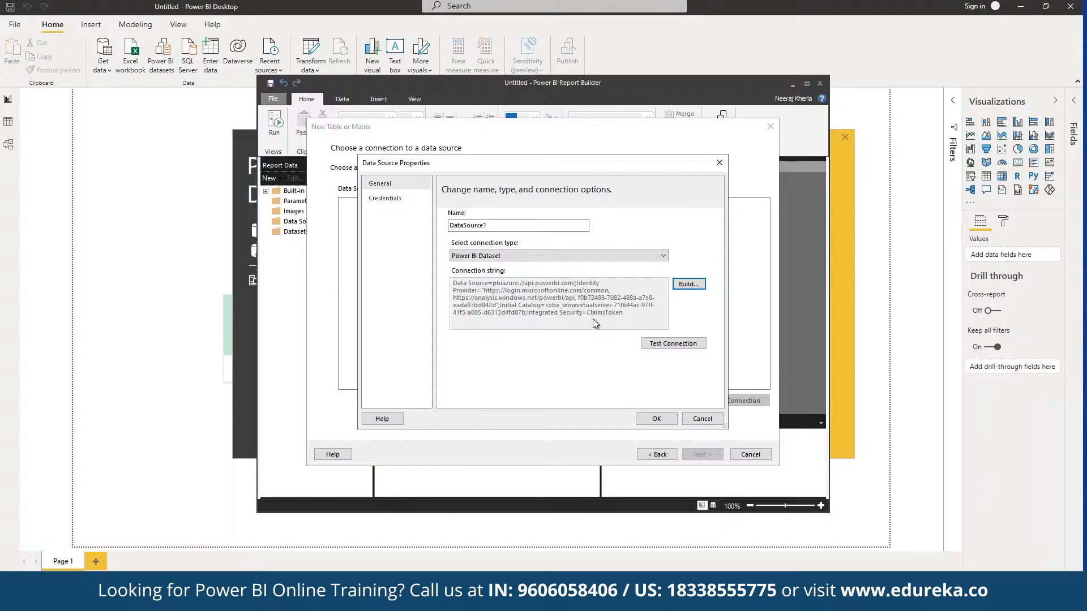
pyautogui.click(678, 345)
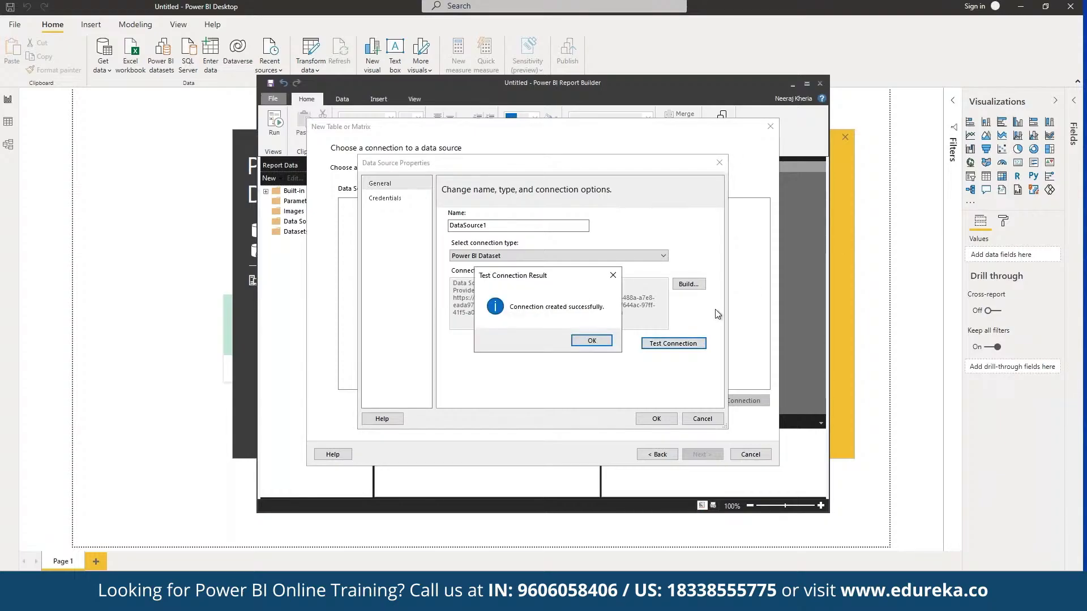
pyautogui.click(590, 341)
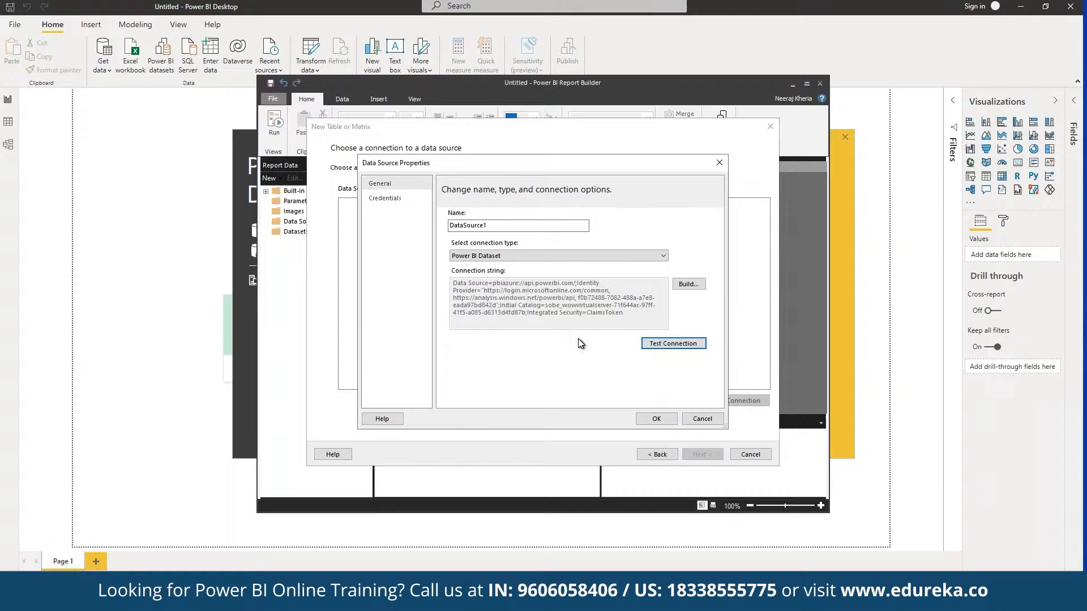
pyautogui.click(656, 419)
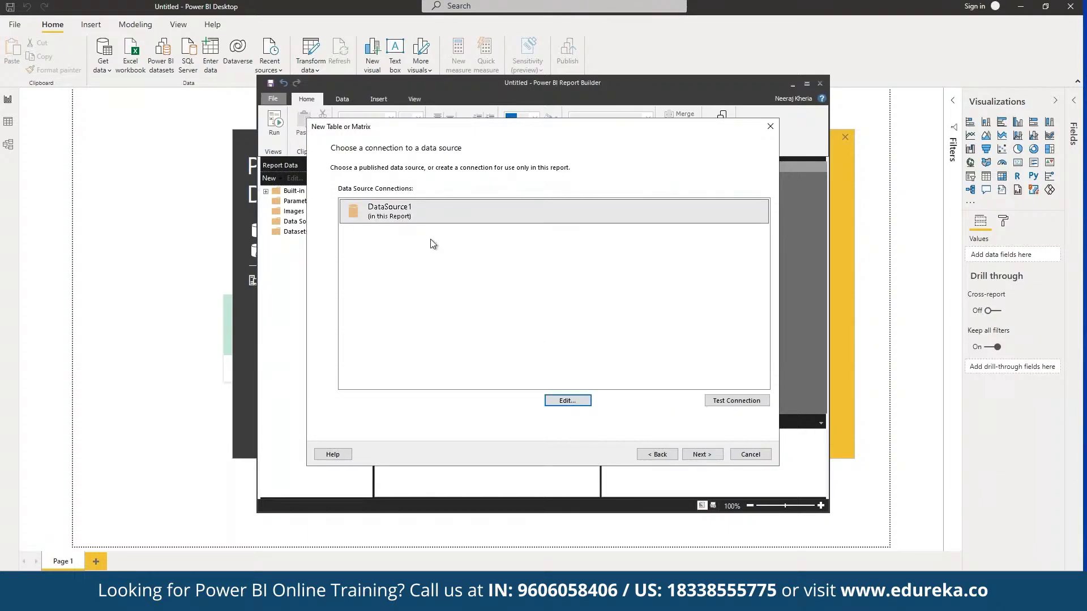
# Continue the wizard using DataSource1 as the table's connection
pyautogui.click(694, 456)
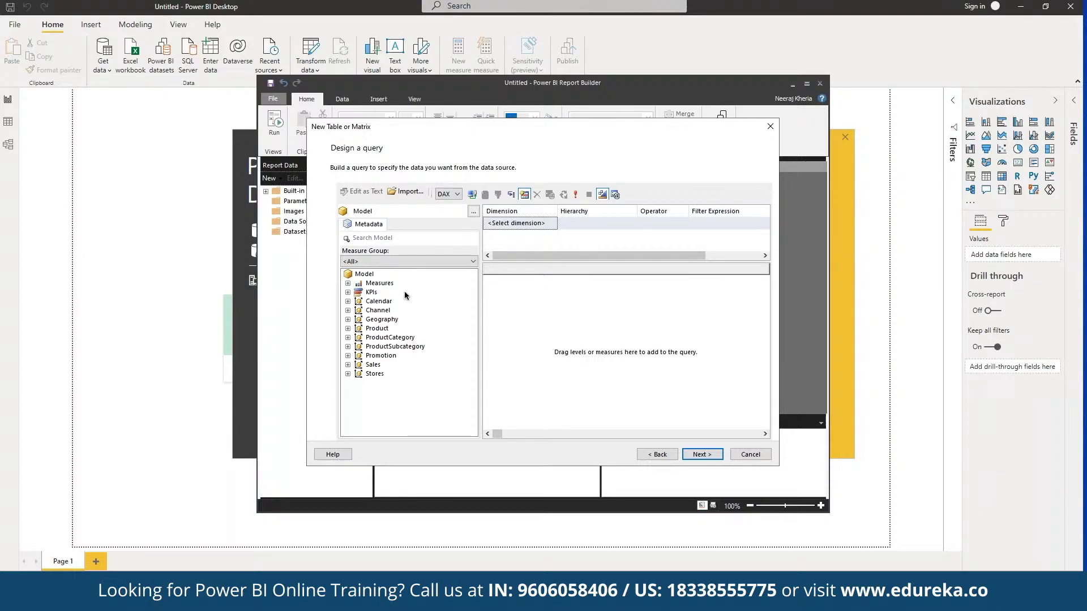
# Drag the Channel dimension fields into the query pane and execute the query
pyautogui.click(384, 311)
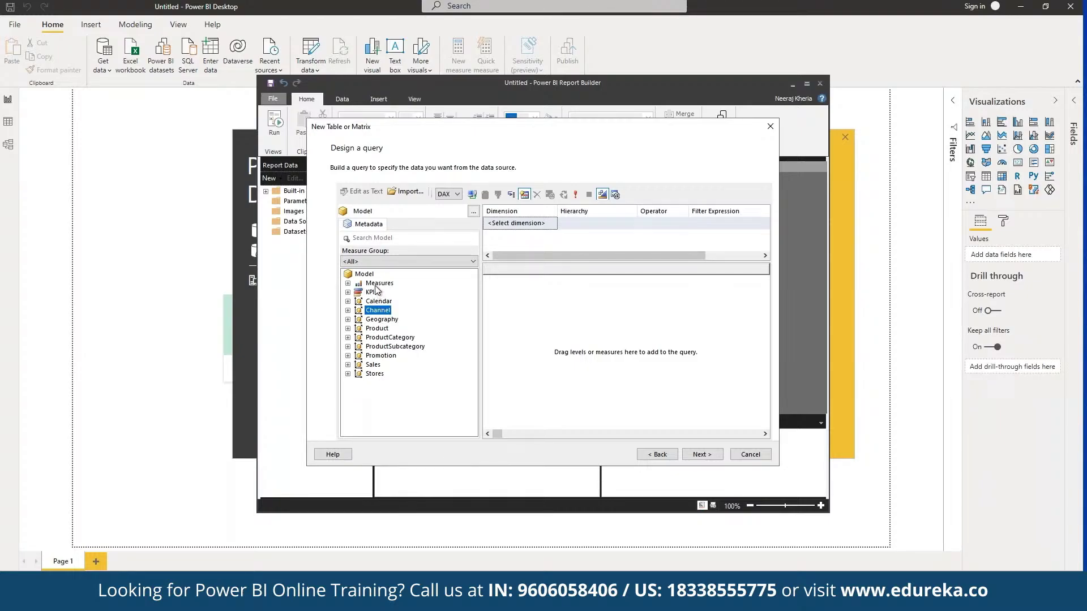
pyautogui.moveTo(378, 311); pyautogui.dragTo(572, 310)
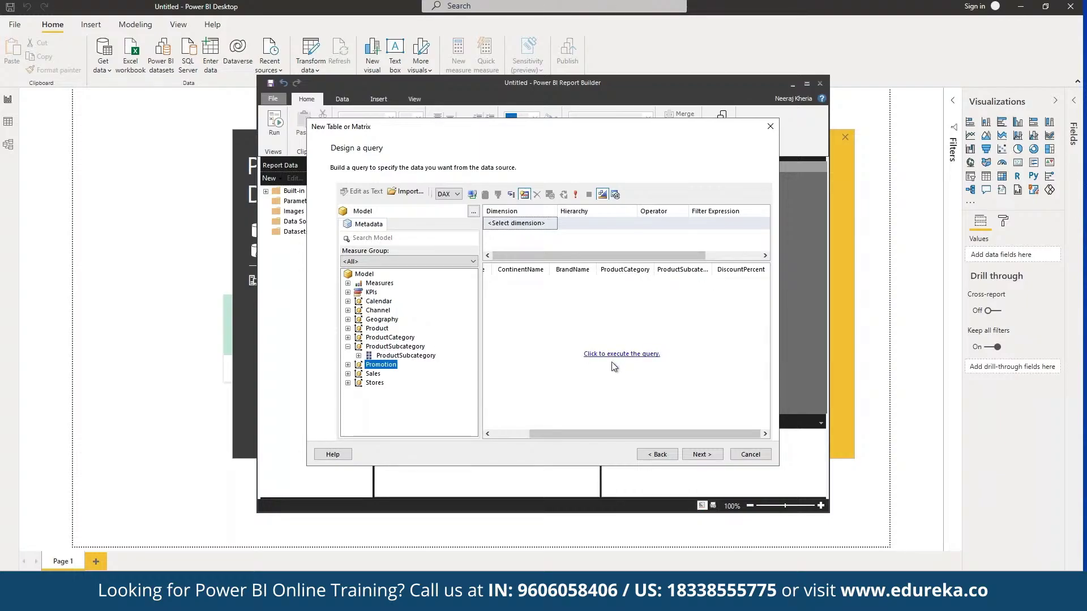
pyautogui.click(647, 357)
pyautogui.click(628, 356)
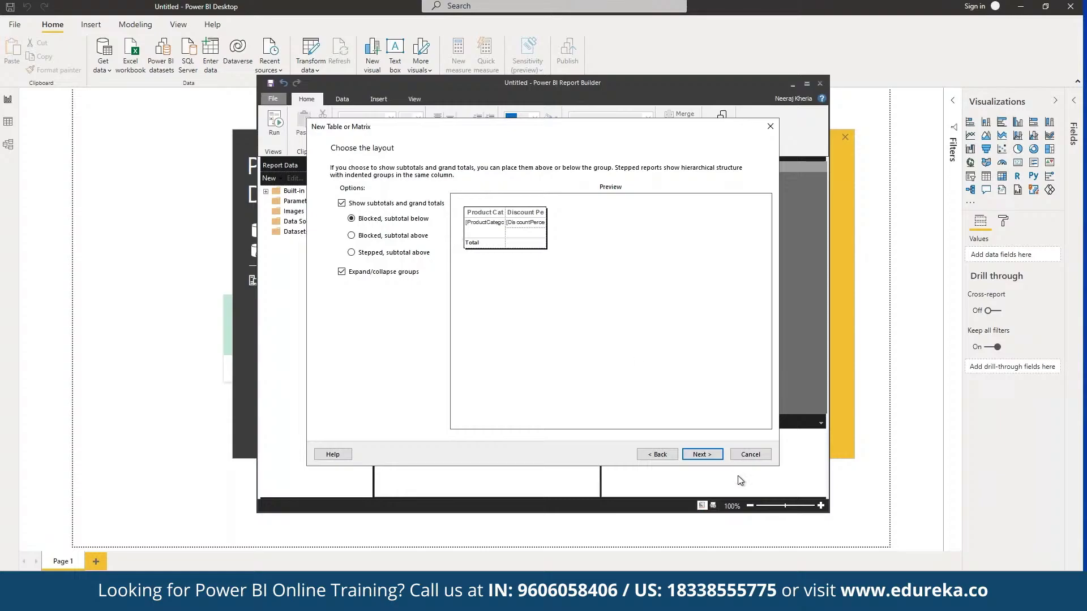
# Advance from the layout choice to the report preview page
pyautogui.click(702, 455)
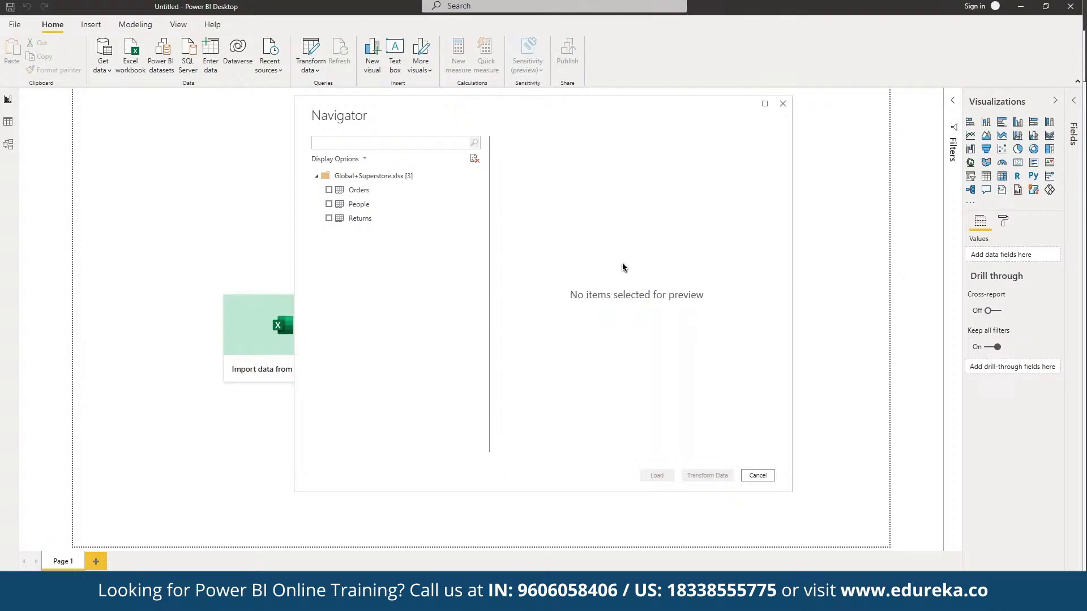
# Tick the Orders sheet for loading and dismiss the resulting load error
pyautogui.click(328, 190)
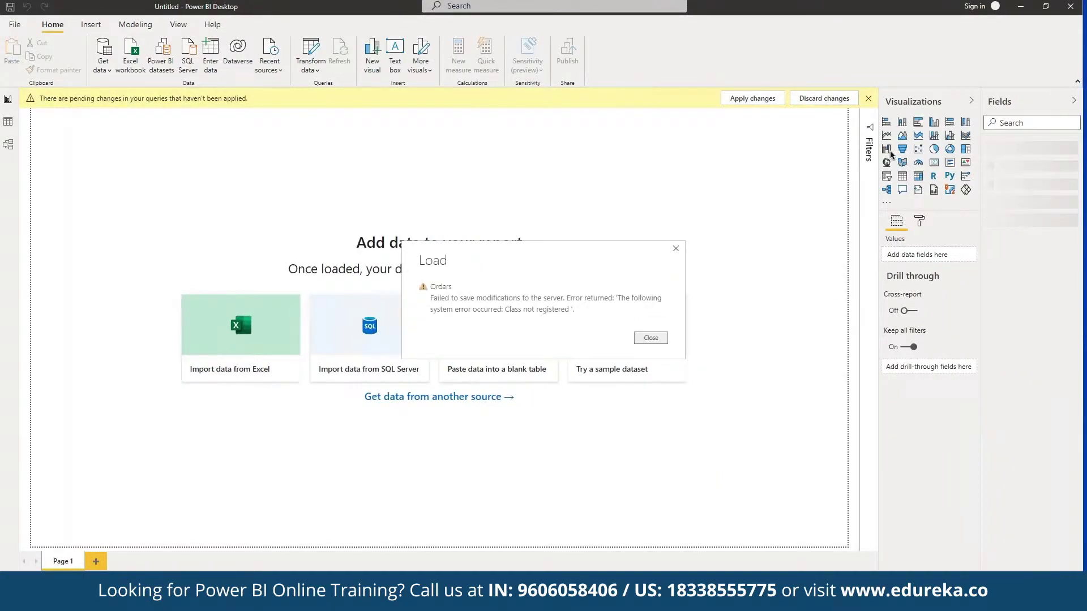
pyautogui.click(657, 339)
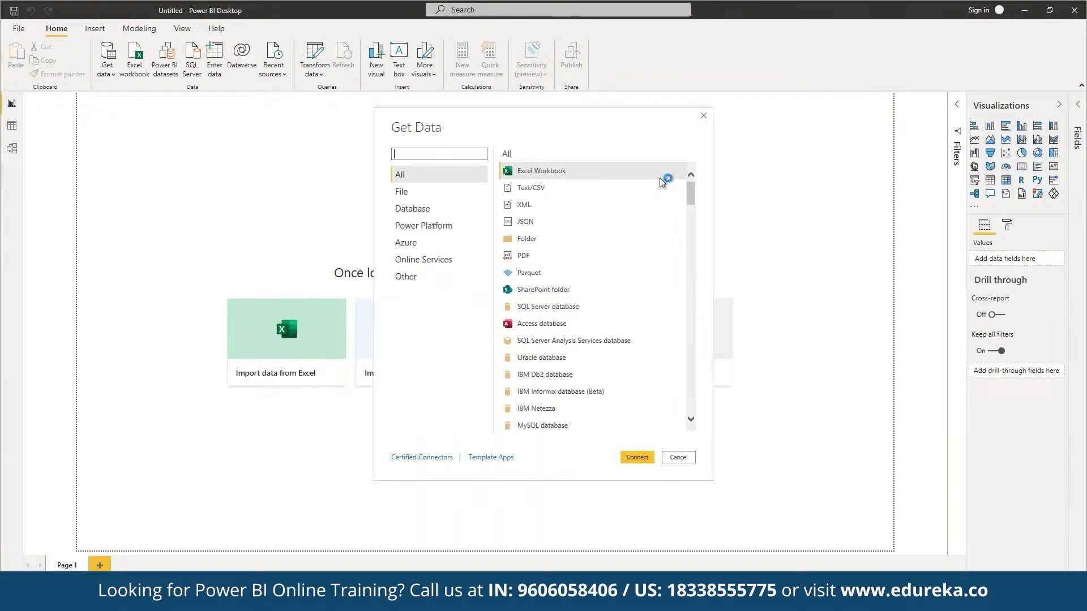
# Connect to an Excel workbook source and open the Financial Sample.xlsx file
pyautogui.click(638, 457)
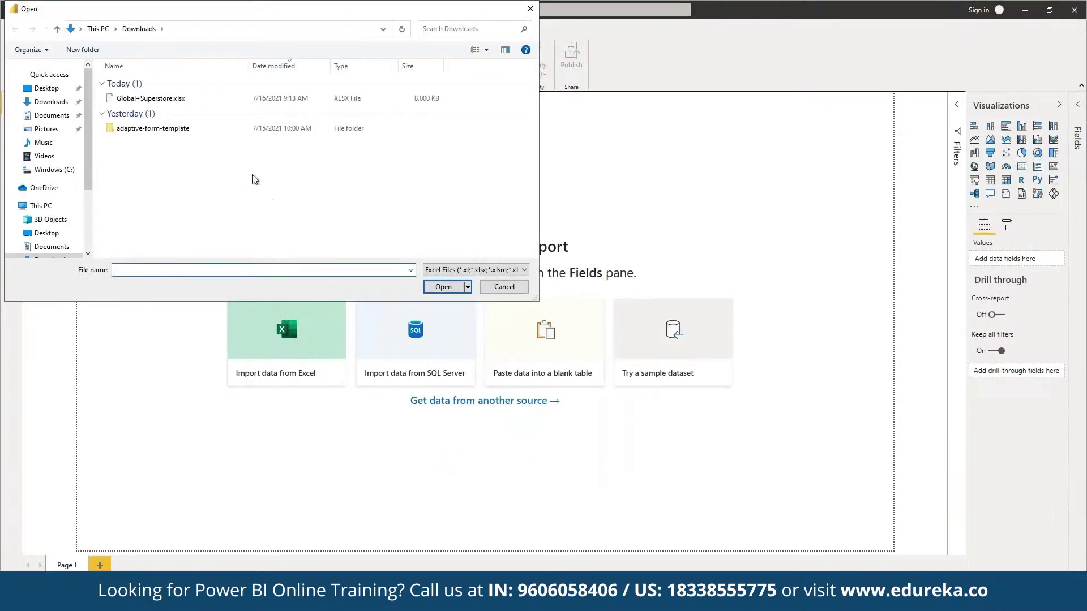
pyautogui.click(191, 100)
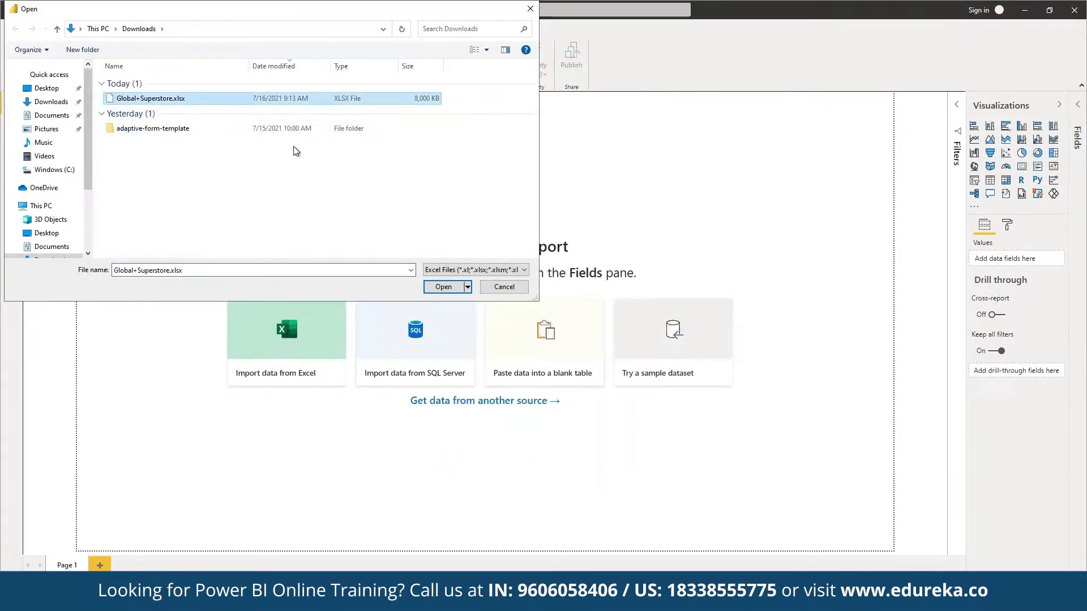
pyautogui.click(464, 286)
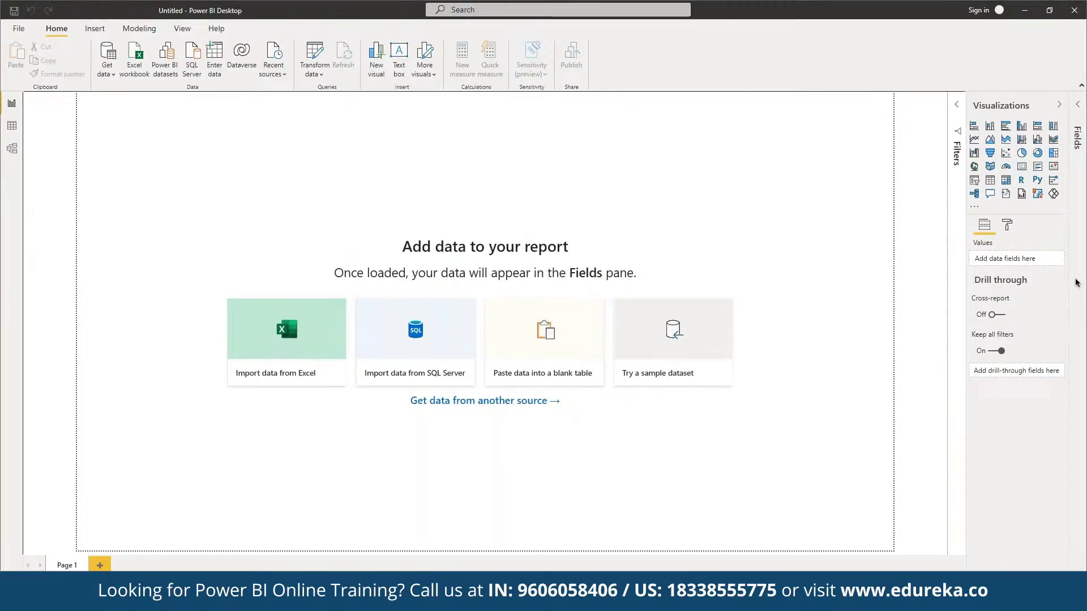
# Preview and tick the financials table, then load it into the report
pyautogui.click(340, 191)
pyautogui.click(329, 190)
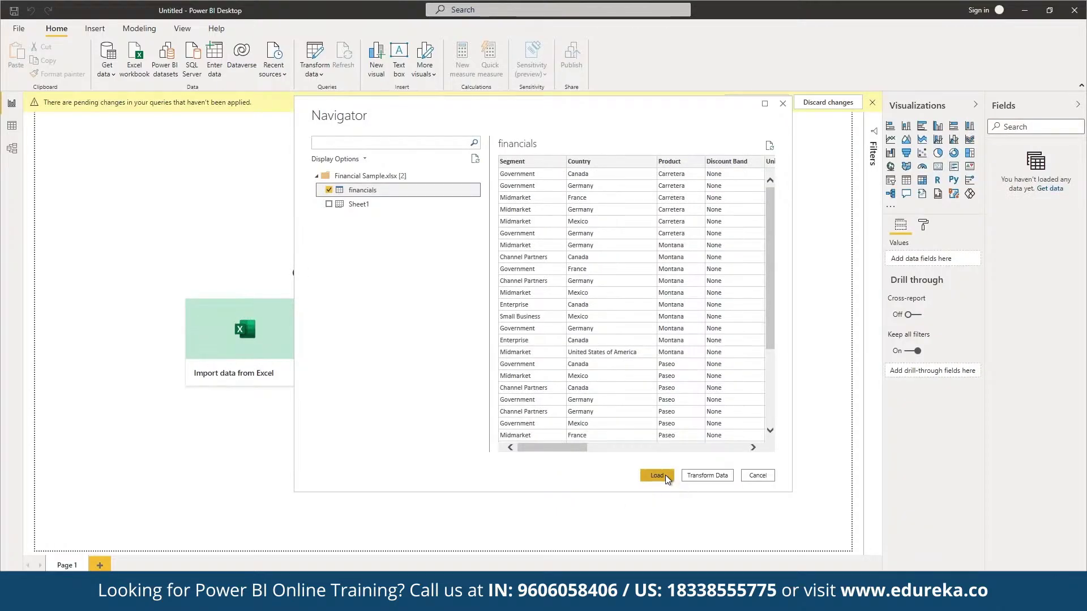
pyautogui.click(665, 474)
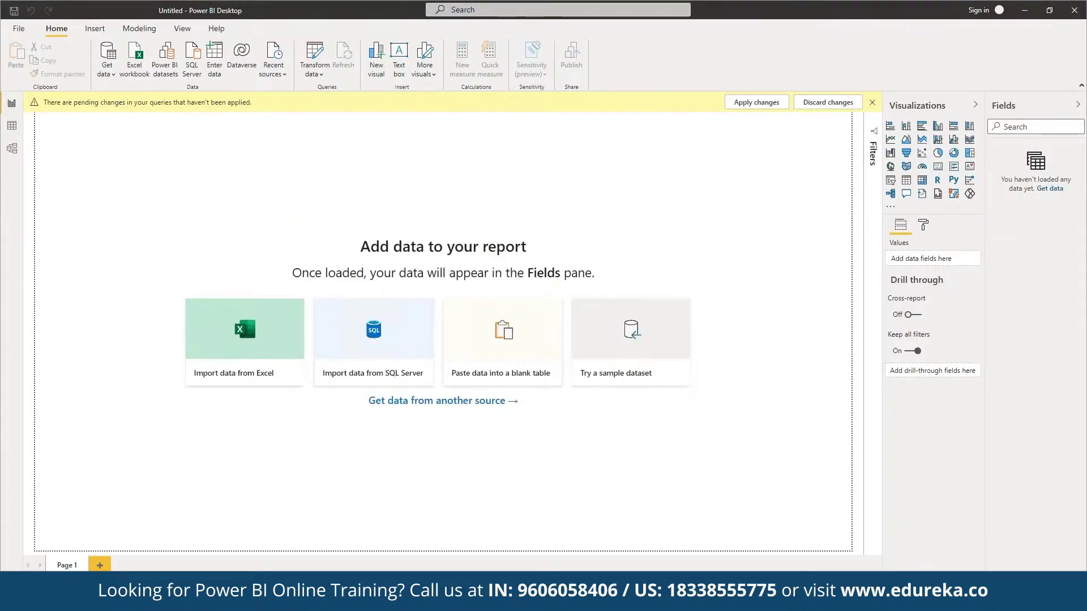
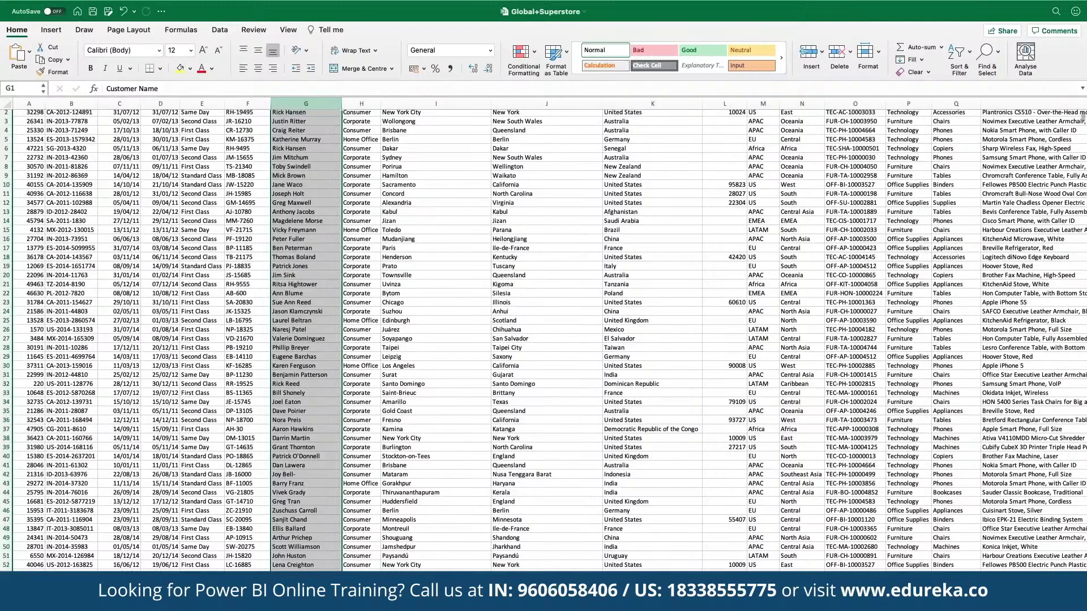
pyautogui.scroll(-2, 1050, 237)
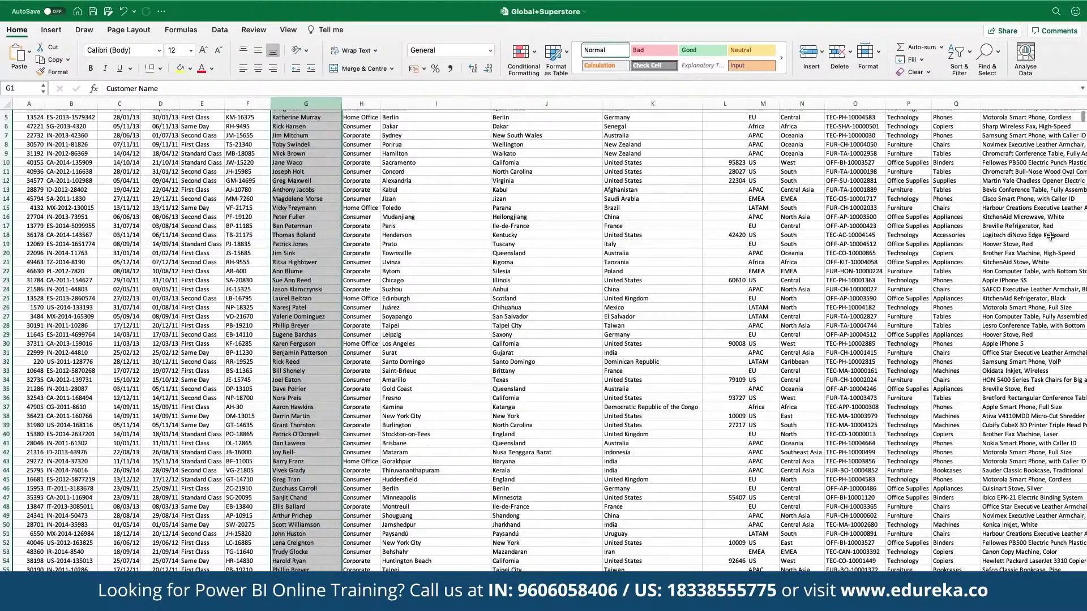
pyautogui.hotkey('ctrl', 'pagedown')
pyautogui.hotkey('ctrl', 'pagedown')
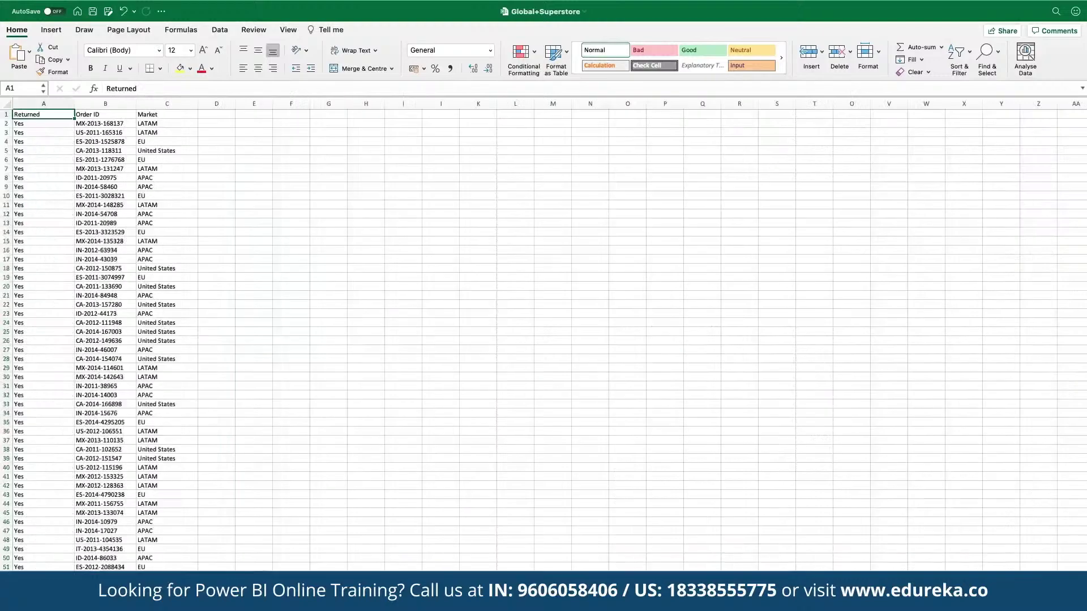
pyautogui.hotkey('ctrl', 'pageup')
pyautogui.hotkey('ctrl', 'pageup')
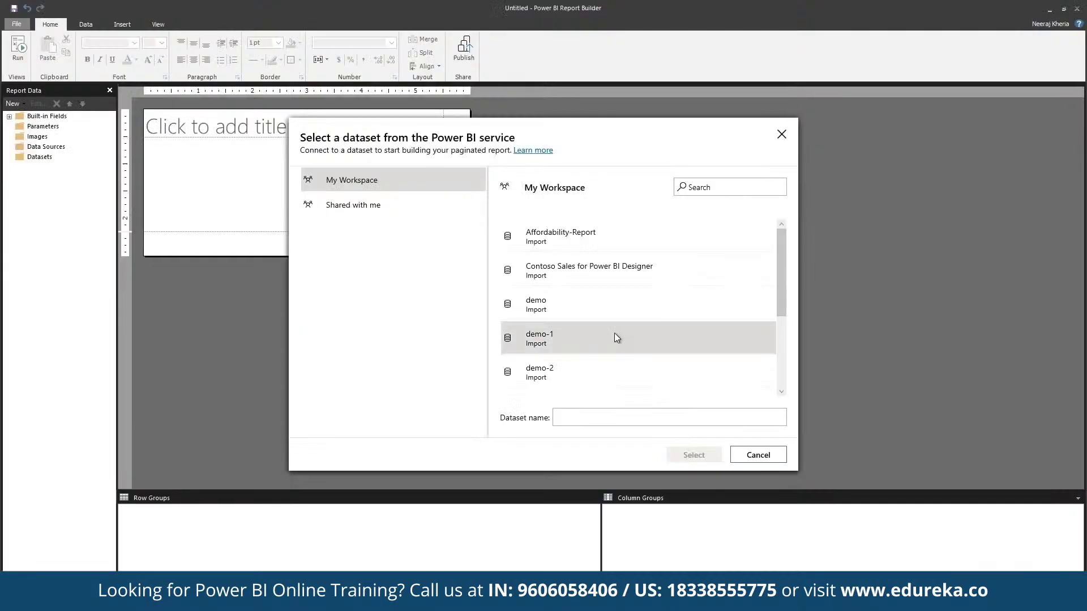
# Use the Contoso Sales for Power BI Designer dataset as the chart's data source, DataSource1
pyautogui.click(662, 279)
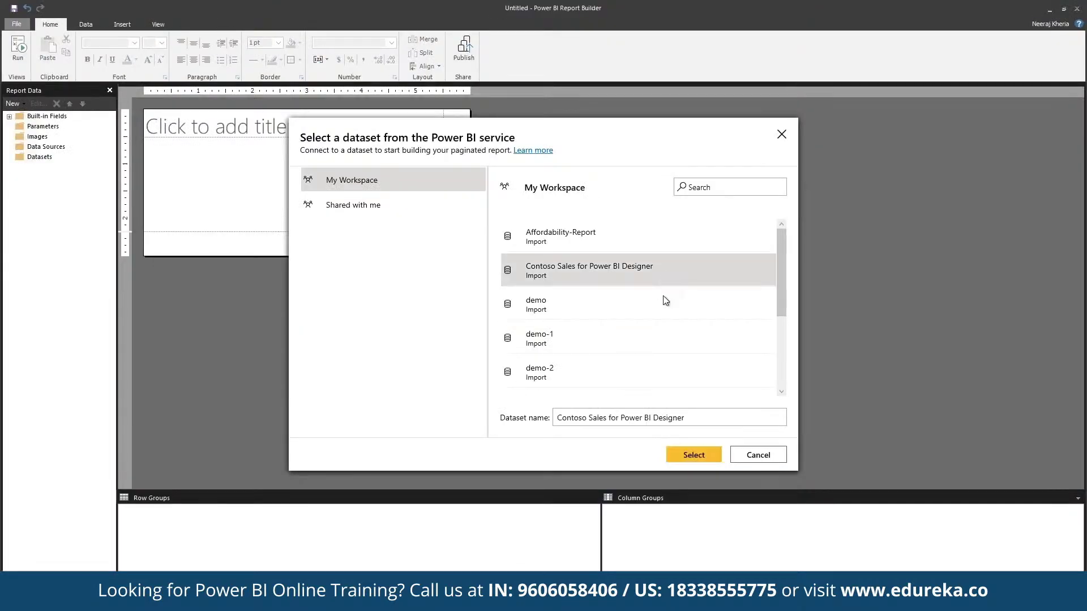
pyautogui.click(678, 450)
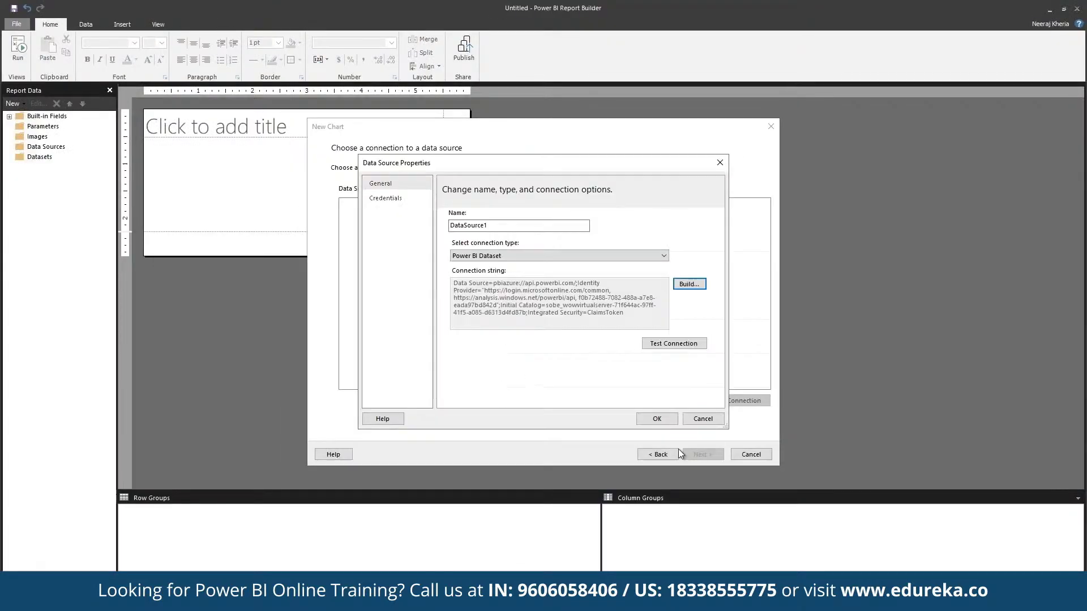
pyautogui.click(656, 420)
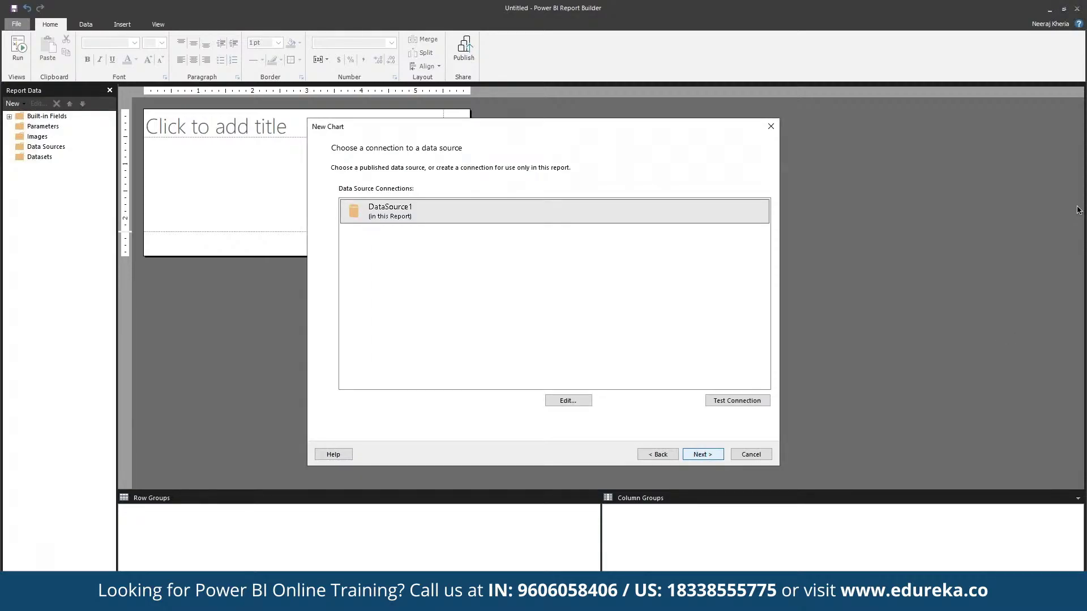
pyautogui.press('Return')
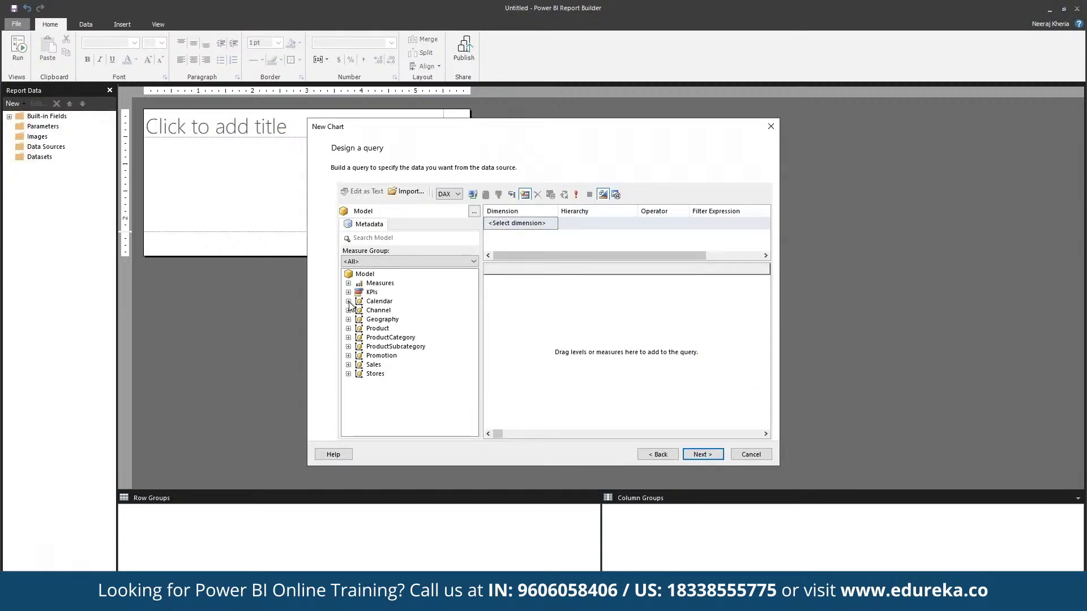
# Add DayOfMonth, ChannelName, BrandName and ProductCategory to the chart query
pyautogui.moveTo(376, 301); pyautogui.dragTo(544, 328)
pyautogui.click(382, 320)
pyautogui.moveTo(382, 328); pyautogui.dragTo(562, 334)
pyautogui.moveTo(397, 339); pyautogui.dragTo(572, 326)
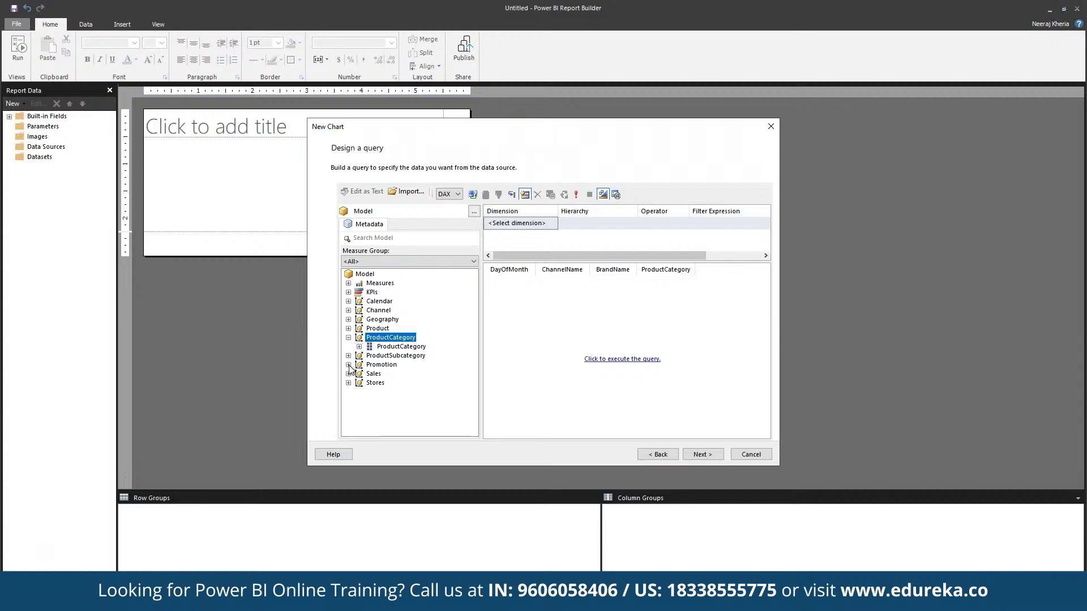
# Add the Sales measures SalesQuantity, TotalCost, UnitPrice and DiscountQuantity to the query
pyautogui.click(348, 374)
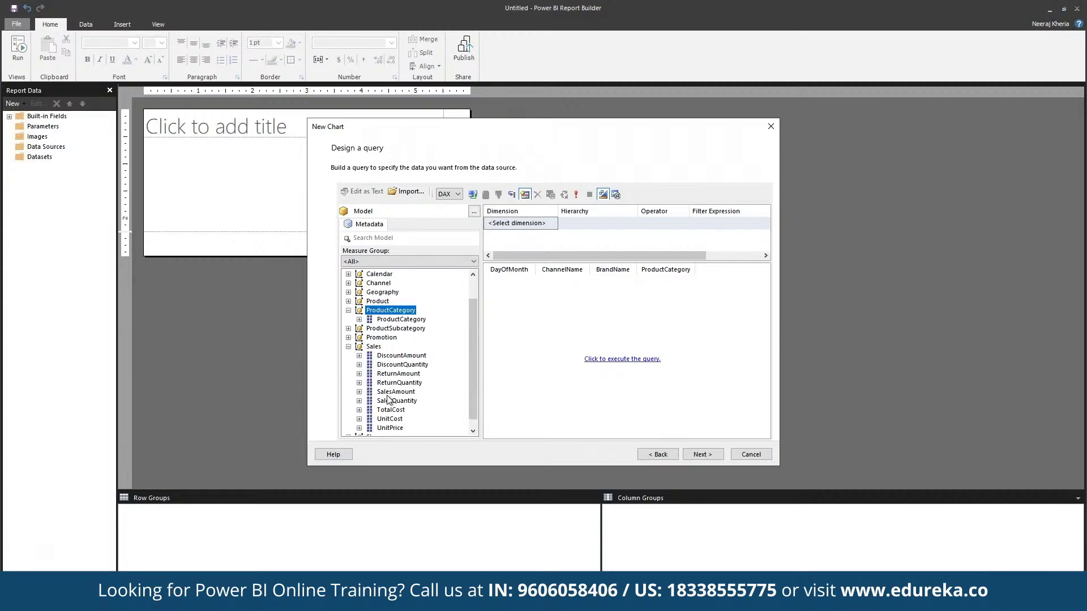
pyautogui.moveTo(388, 403); pyautogui.dragTo(614, 360)
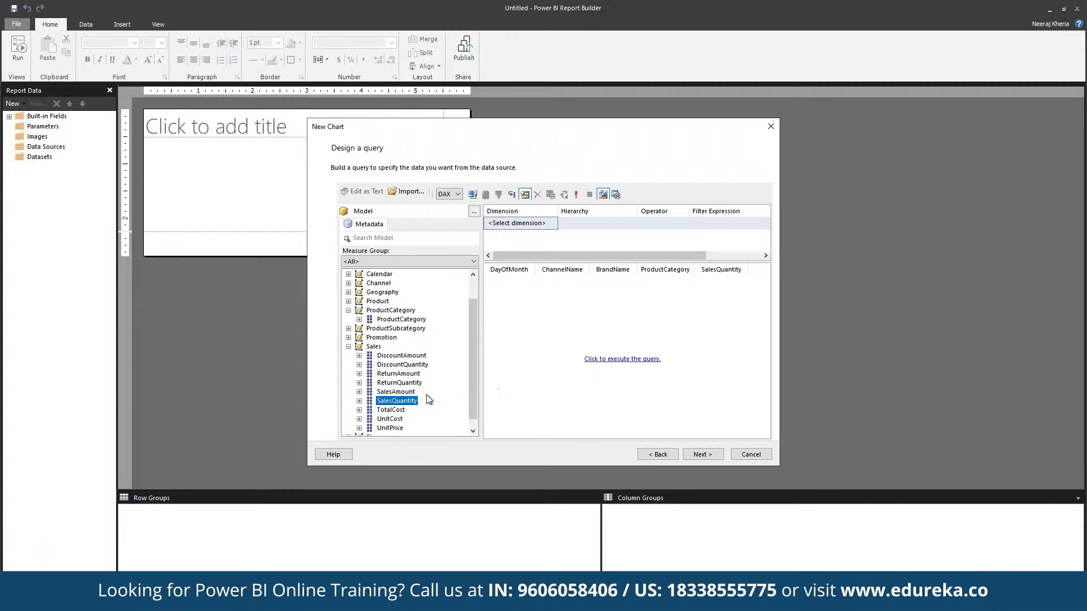
pyautogui.moveTo(399, 409); pyautogui.dragTo(546, 405)
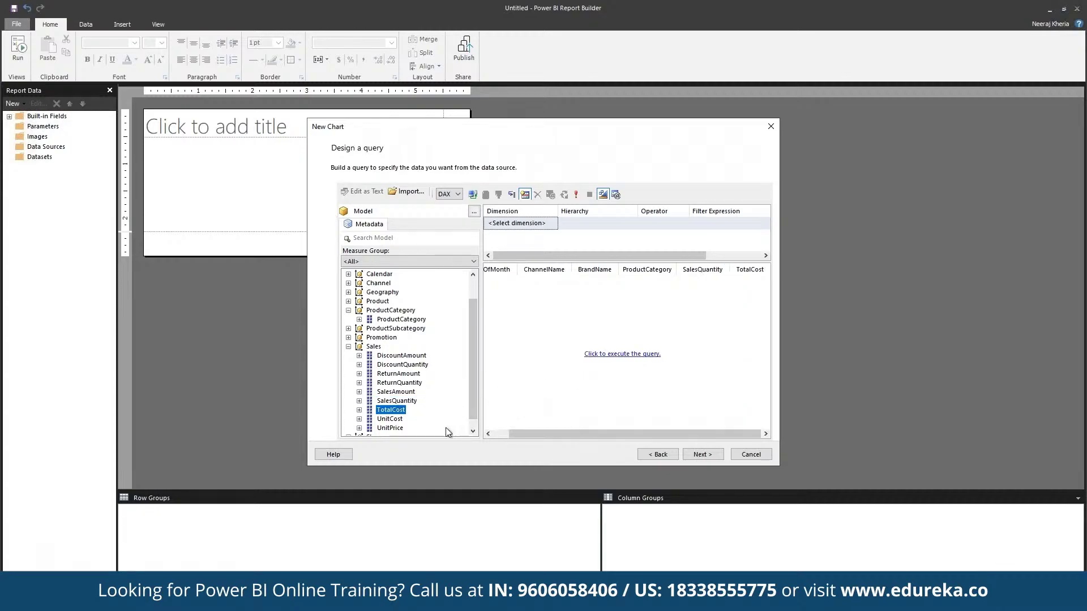
pyautogui.moveTo(396, 429); pyautogui.dragTo(529, 395)
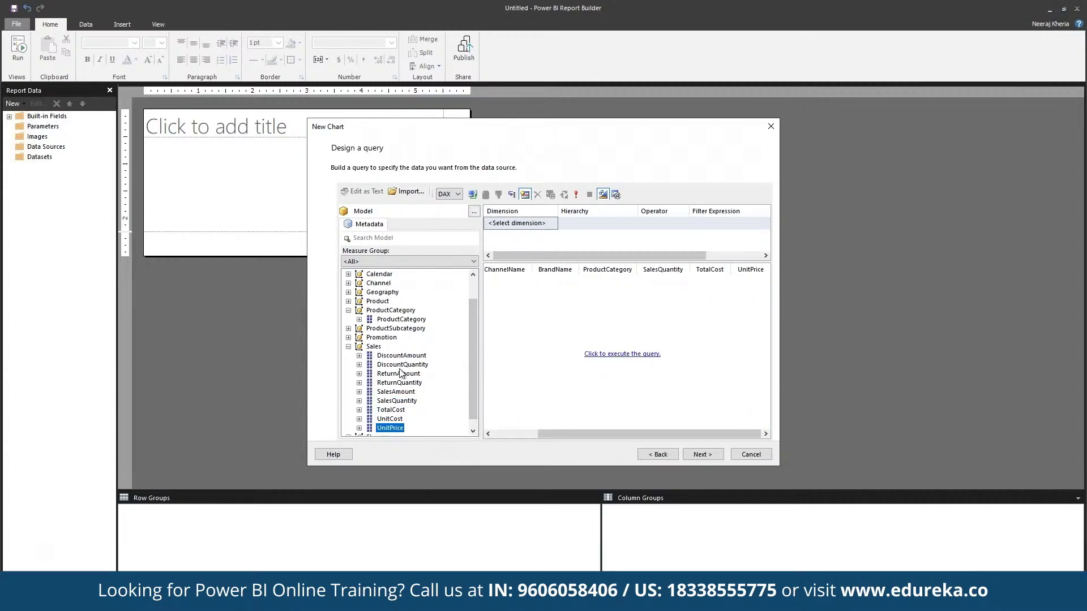
pyautogui.moveTo(399, 367); pyautogui.dragTo(561, 353)
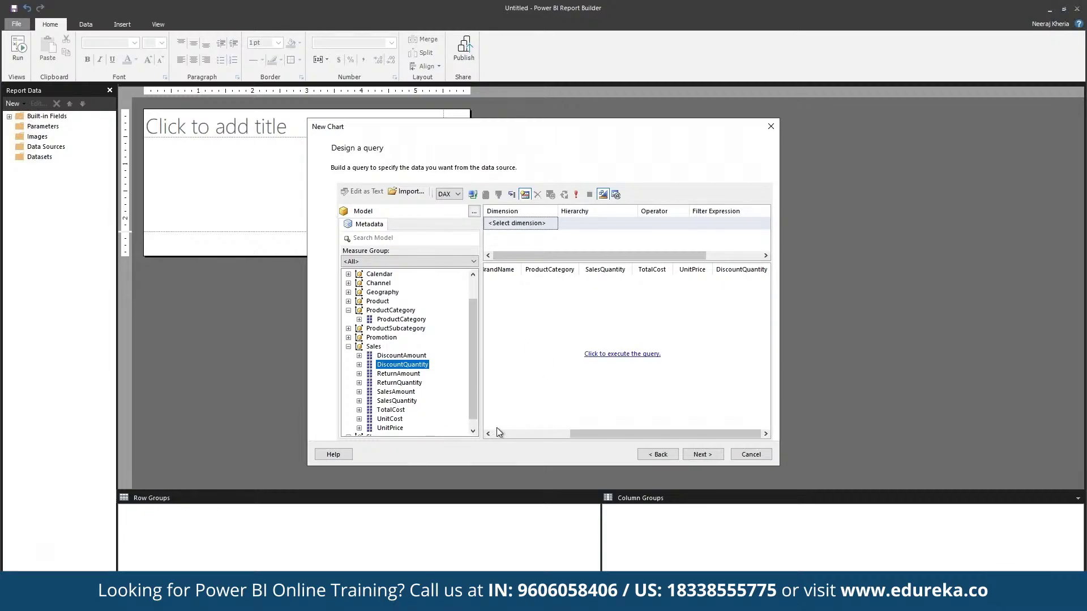
pyautogui.click(709, 454)
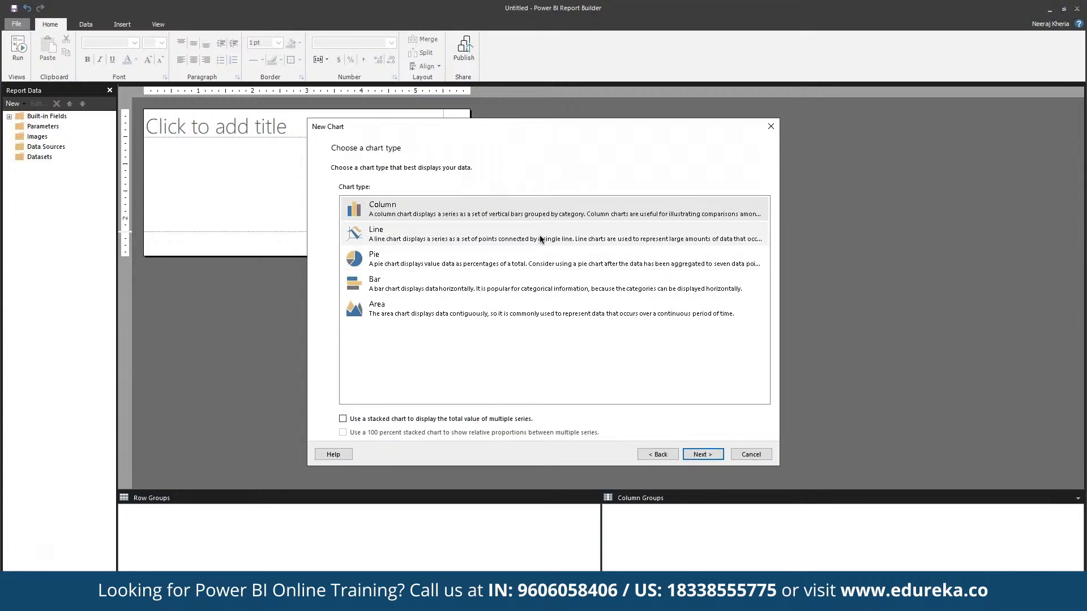
# Make it a line chart with DayOfMonth as the series and SalesQuantity as the values
pyautogui.click(540, 239)
pyautogui.click(703, 454)
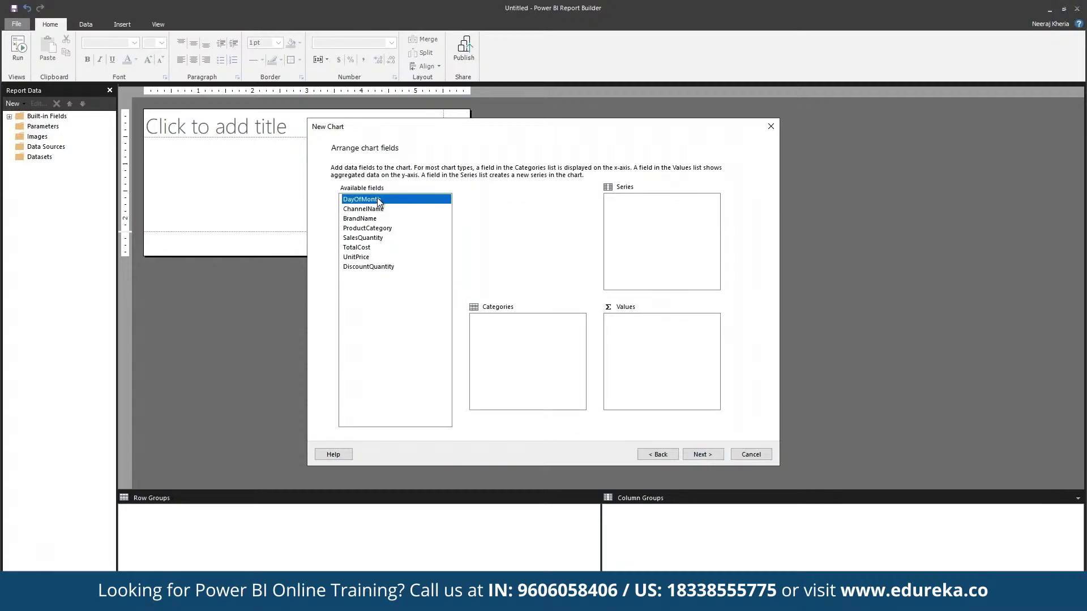
pyautogui.moveTo(378, 203); pyautogui.dragTo(650, 231)
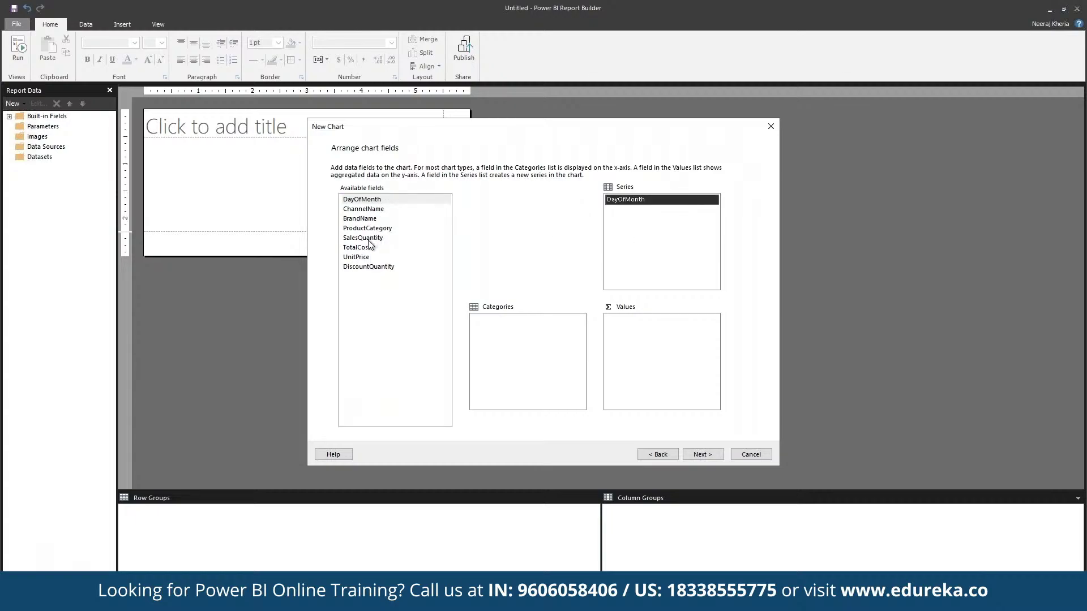
pyautogui.moveTo(413, 238); pyautogui.dragTo(685, 371)
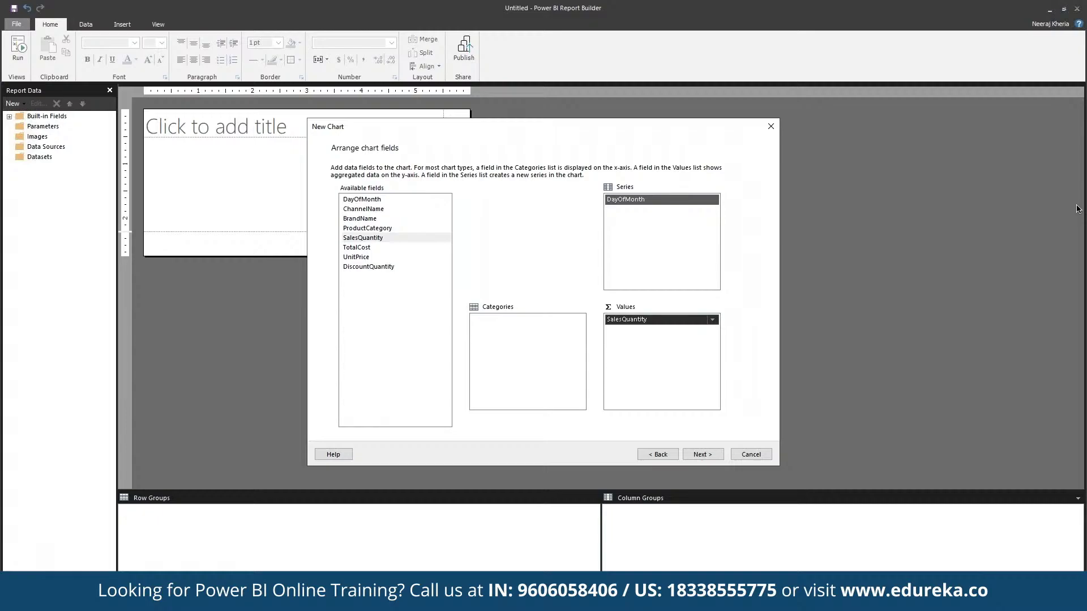